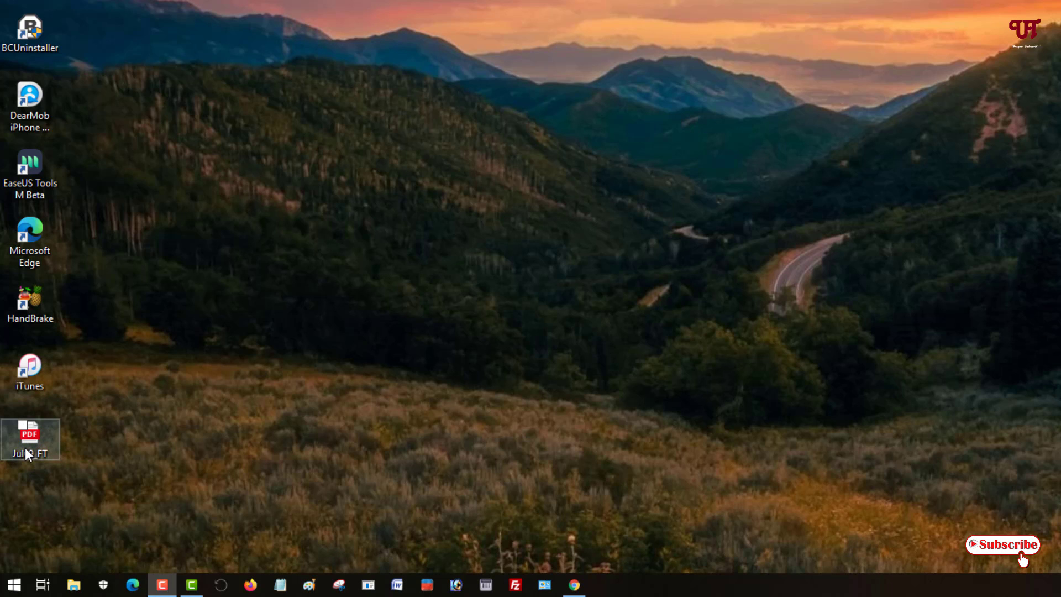
- Check the file type of the Jul09_FT document on the desktop in its properties, and close them
right_click(26, 455)
click(50, 436)
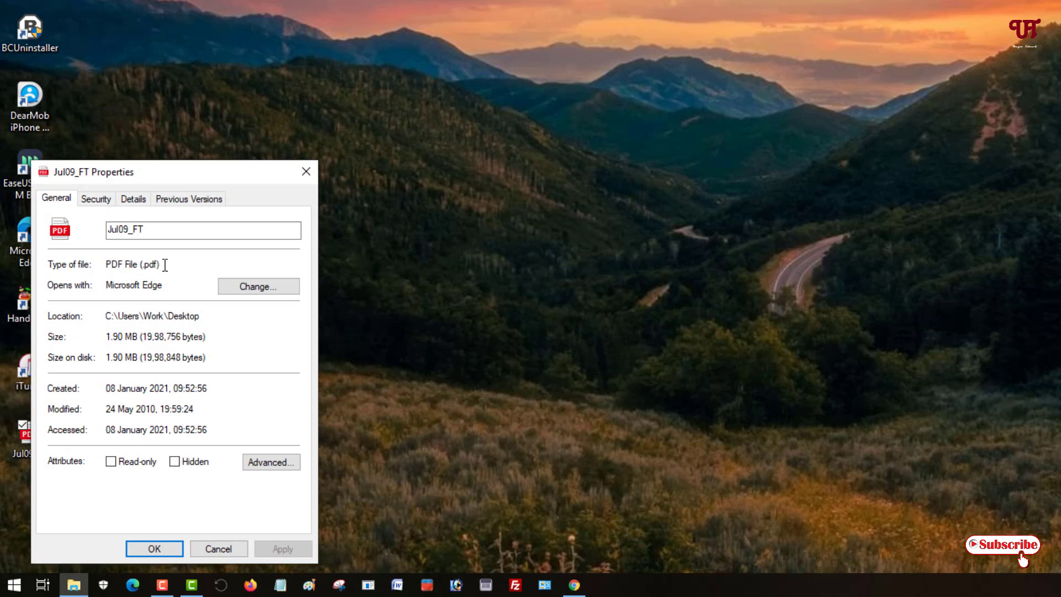
drag(165, 265, 106, 265)
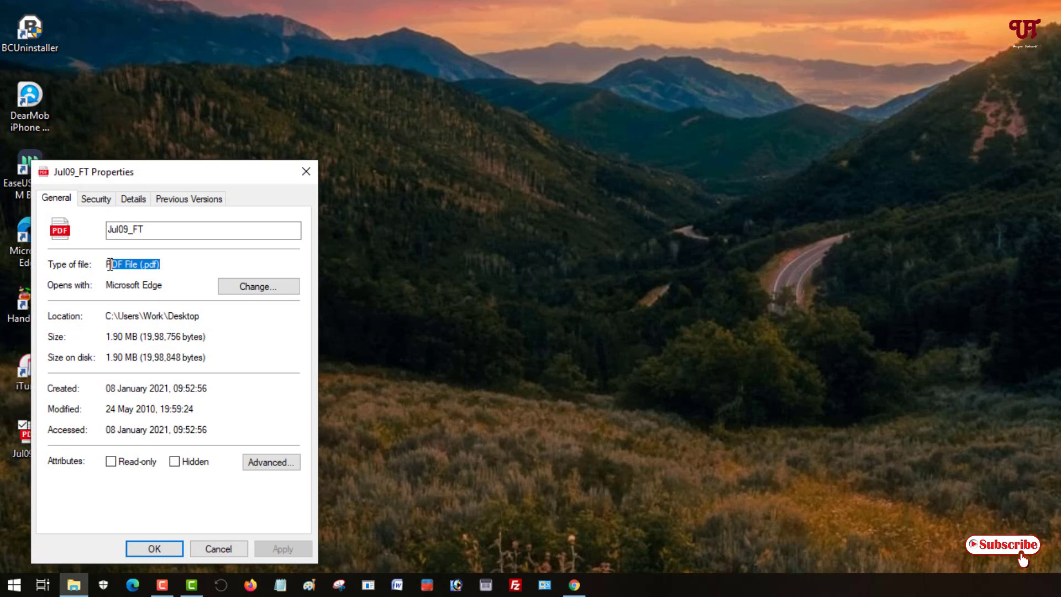
click(306, 172)
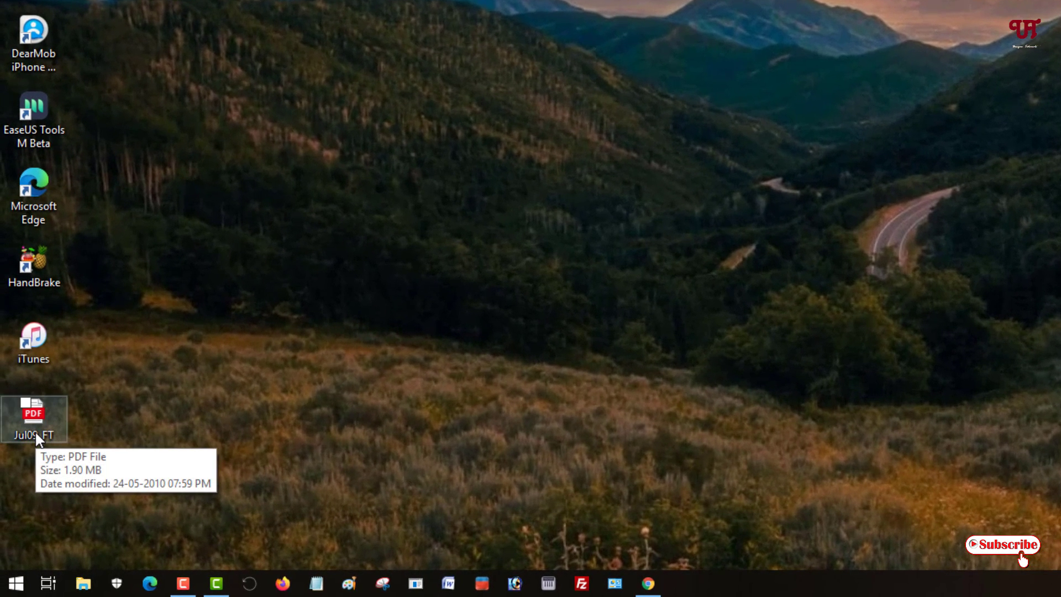
- Open the Jul09_FT PDF from the desktop in Google Chrome and look through its first pages and page count
right_click(35, 430)
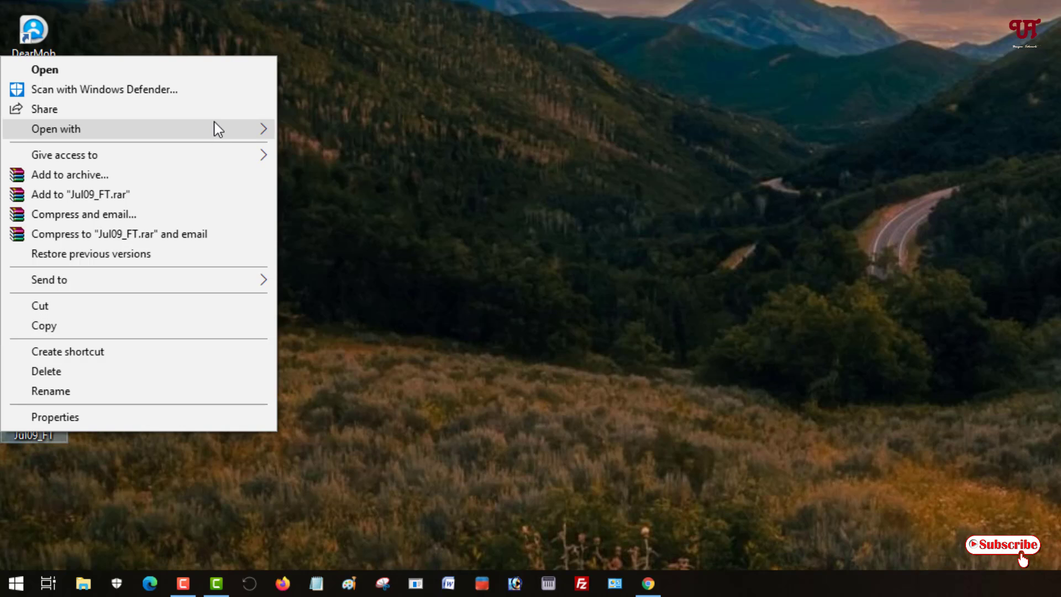
mouse_move(217, 129)
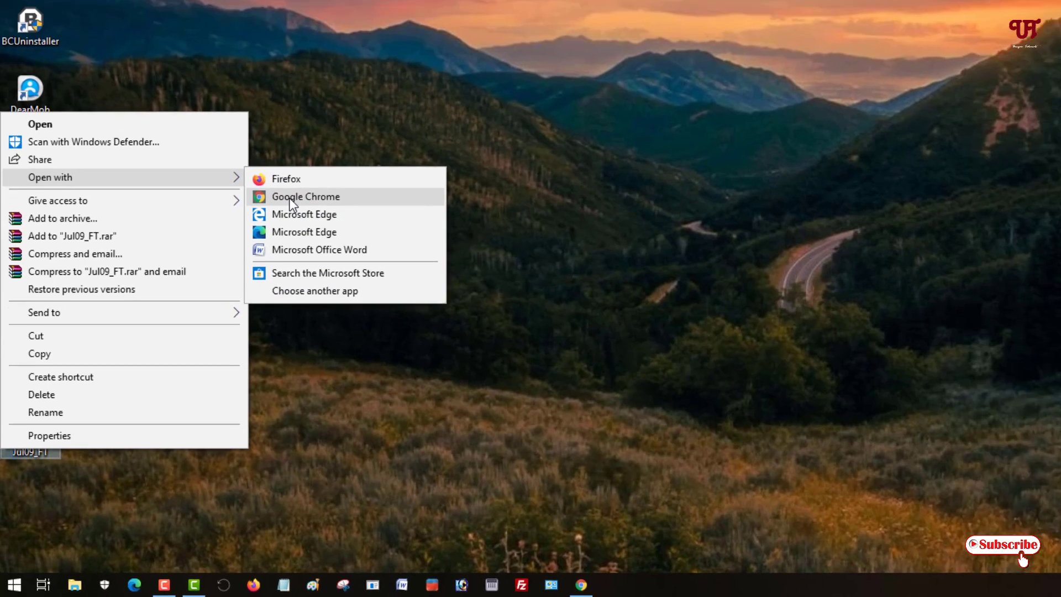
click(323, 151)
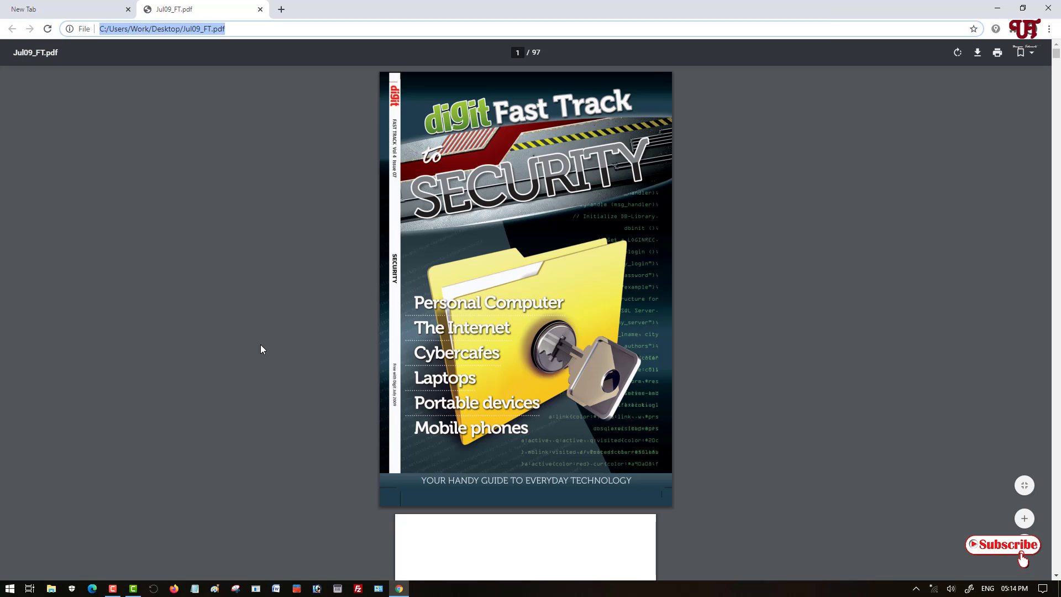
scroll(552, 421, down, 6)
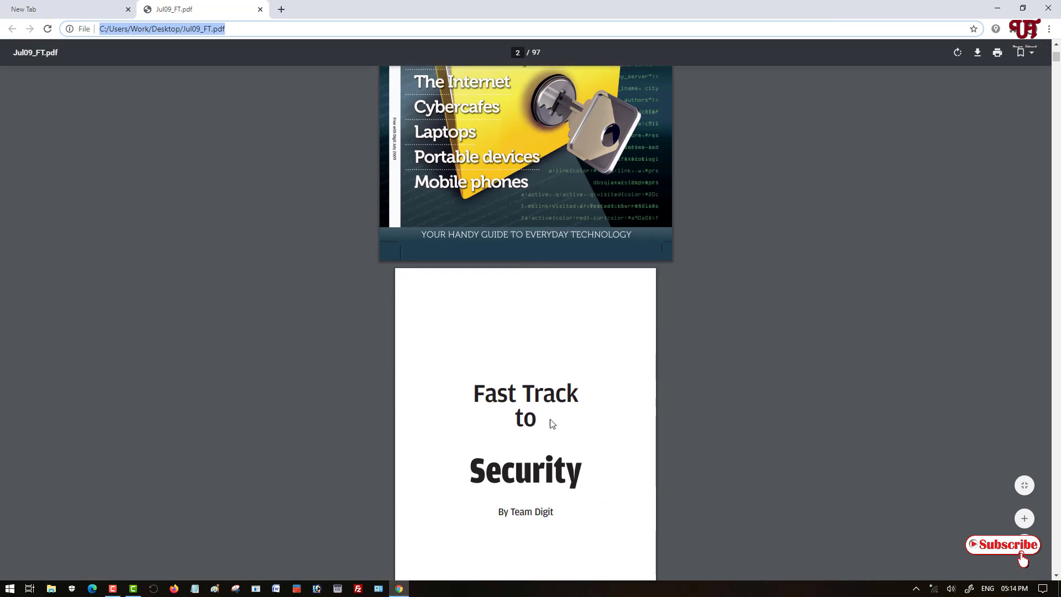
scroll(552, 423, down, 8)
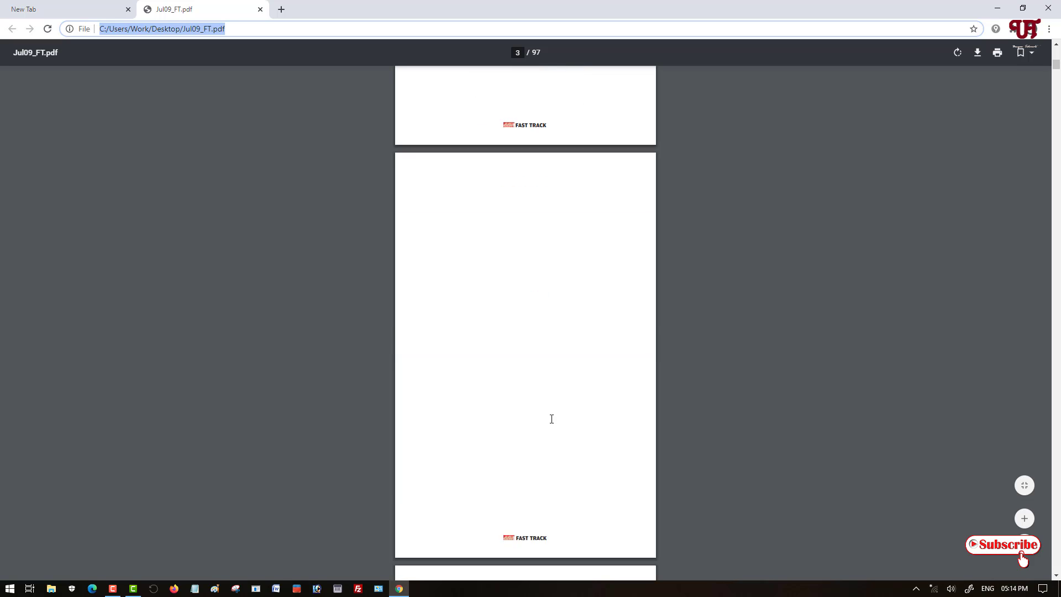
scroll(552, 424, down, 2)
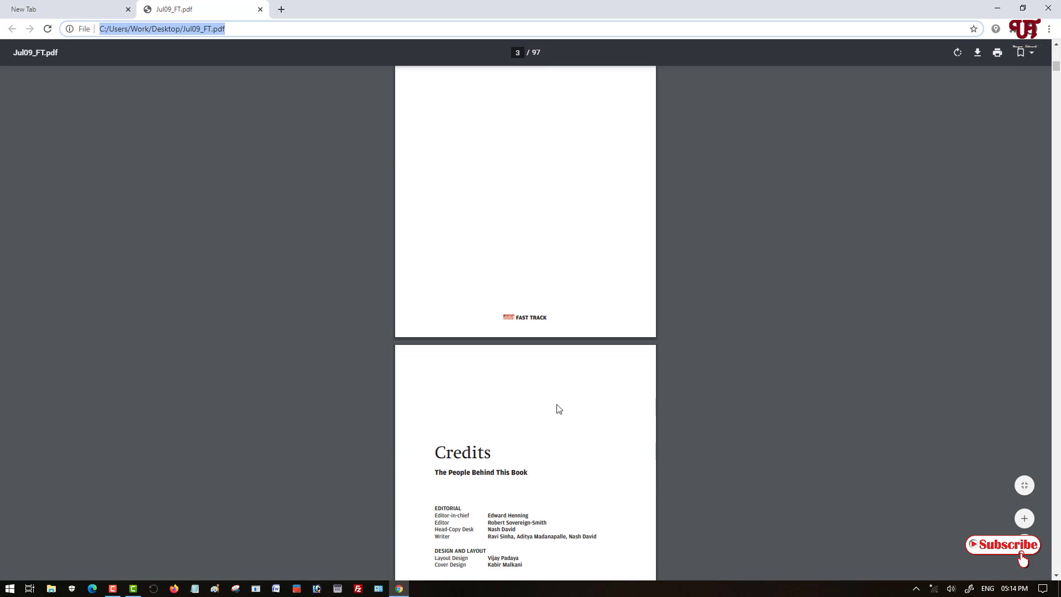
click(540, 51)
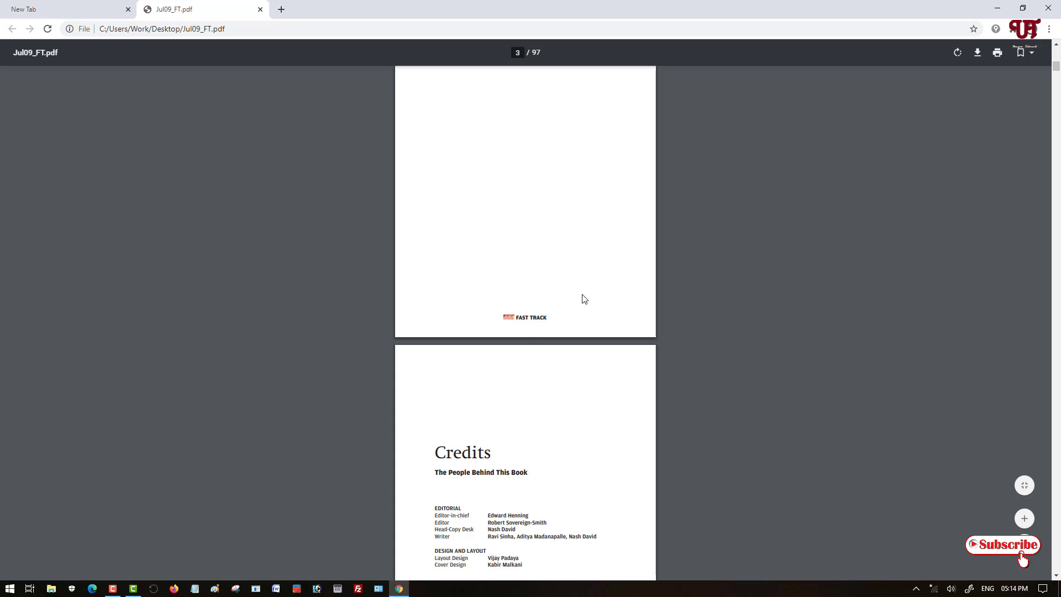
- Bring up the print settings for the PDF and set the destination to Microsoft Print to PDF
click(998, 54)
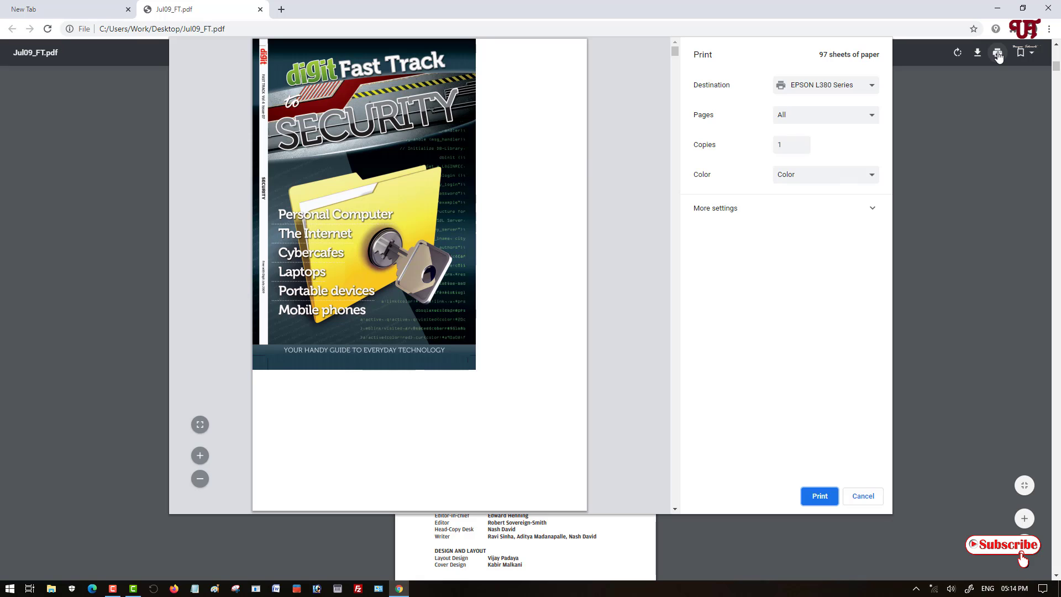
click(863, 497)
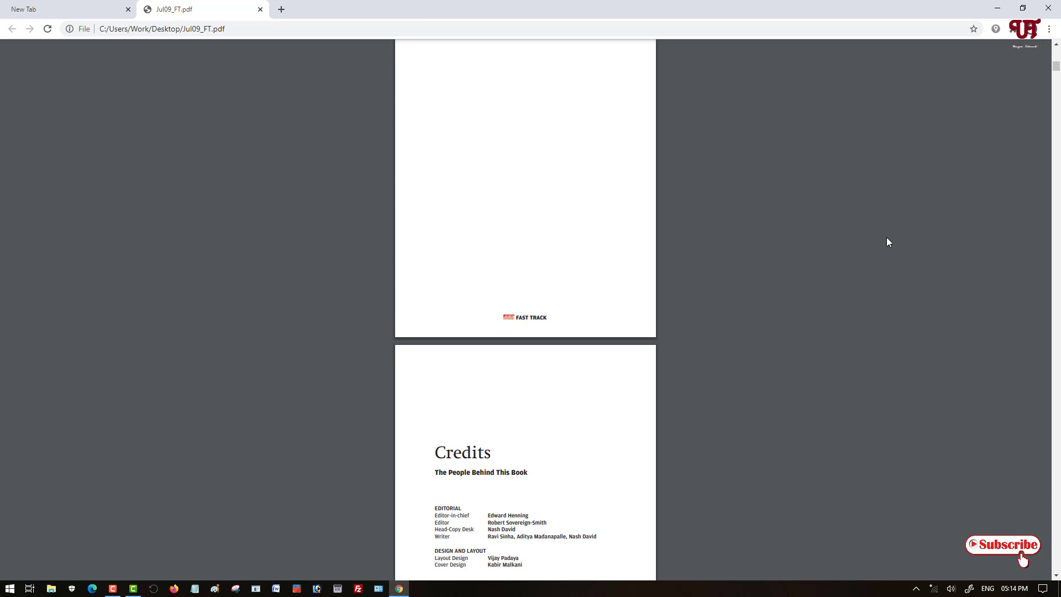
key(ctrl+p)
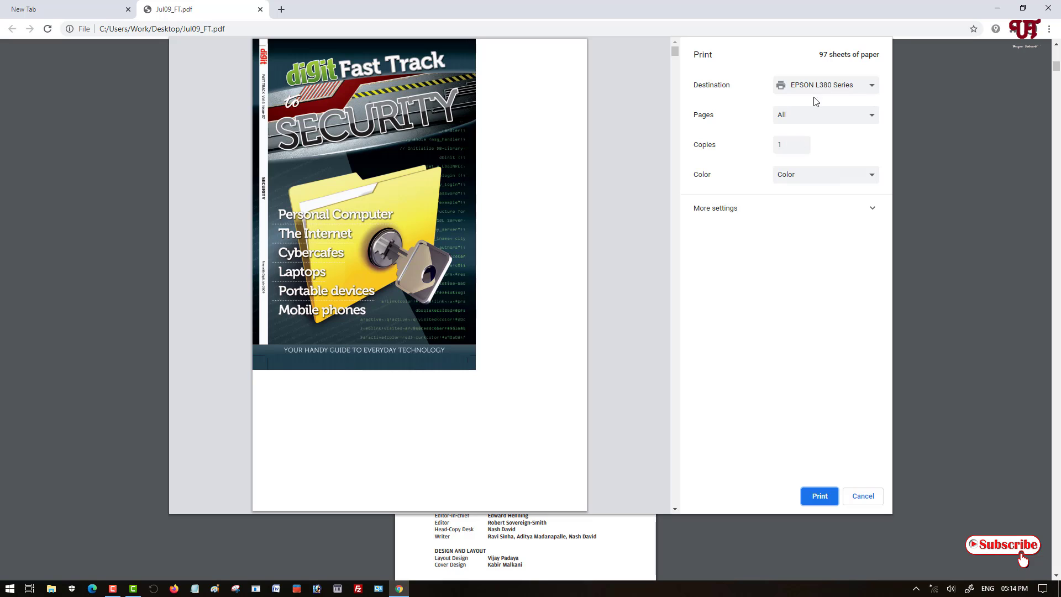
click(865, 89)
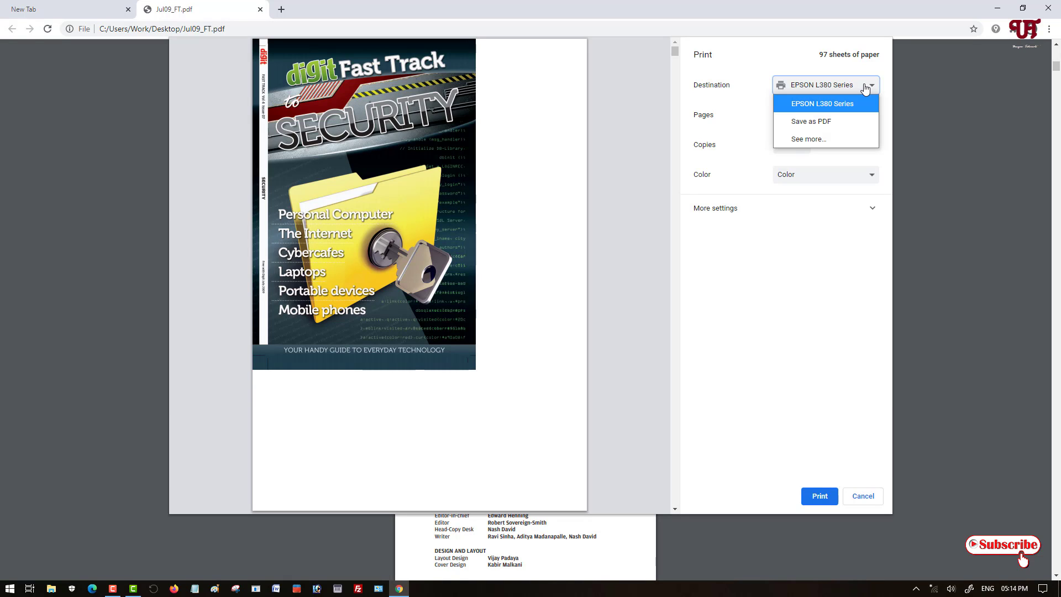
click(808, 140)
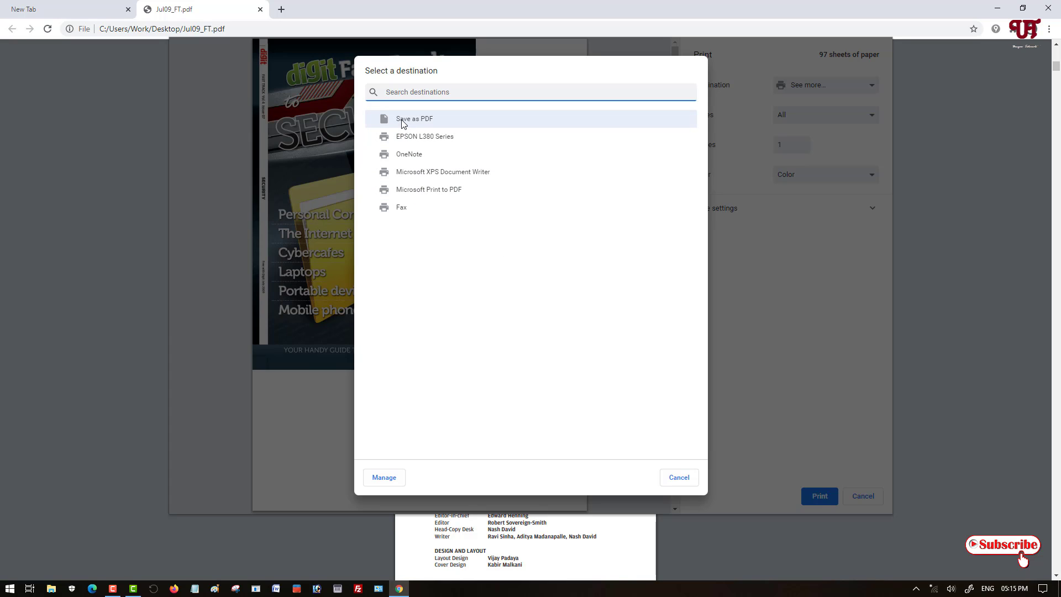
click(421, 193)
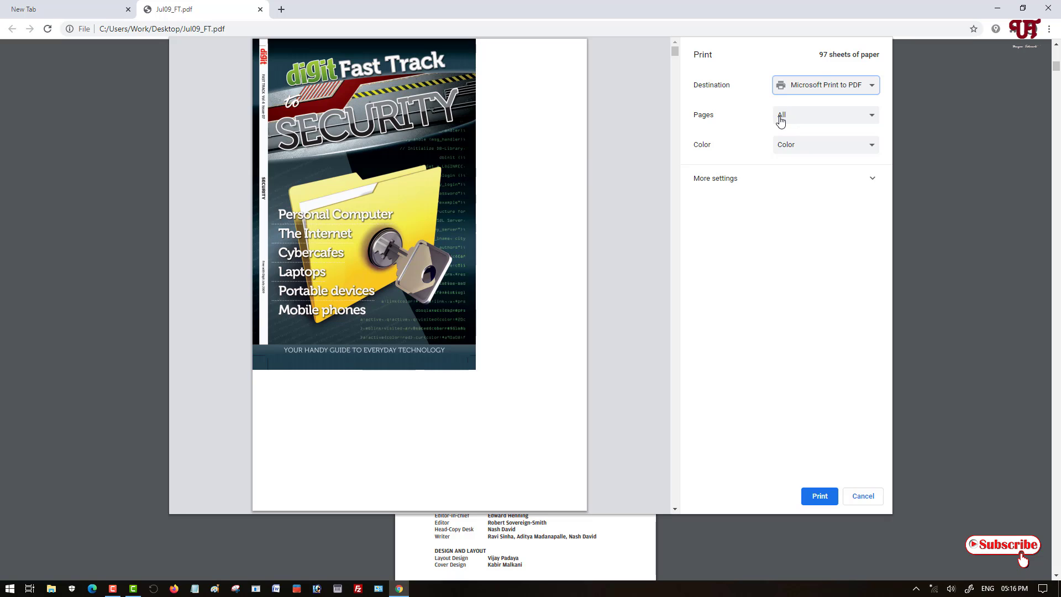
- Set a custom page range of 1-5,8,11-13 for the print job
click(813, 121)
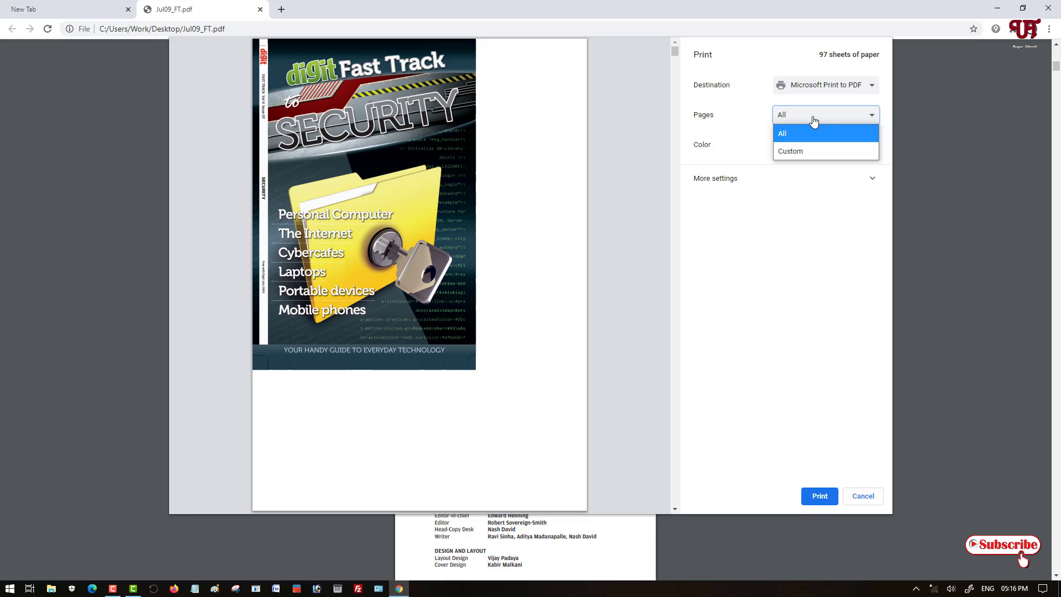
click(807, 154)
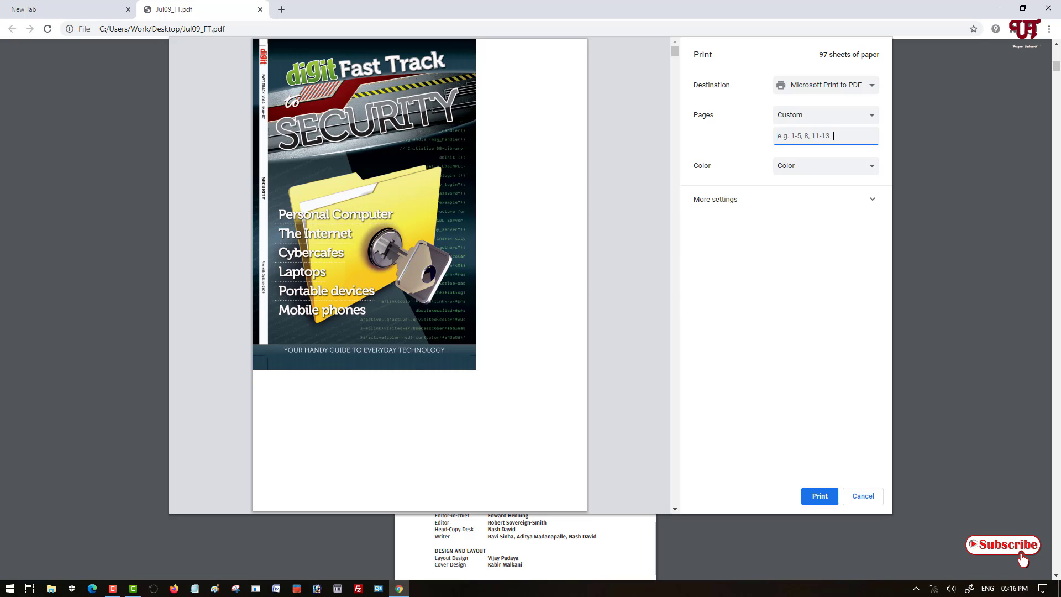
text(1-5,)
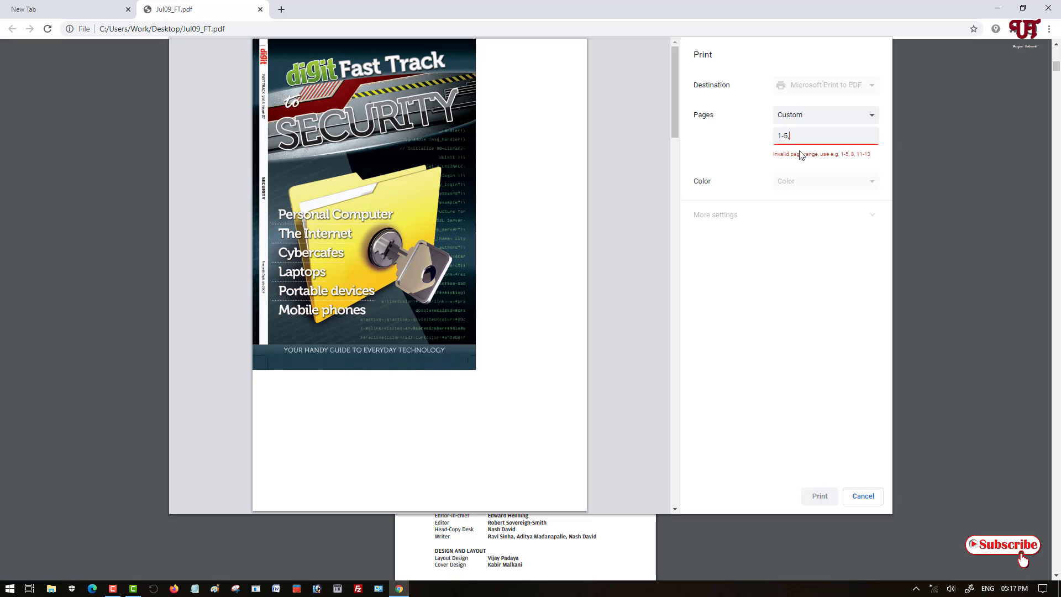
text(8,1)
text(11)
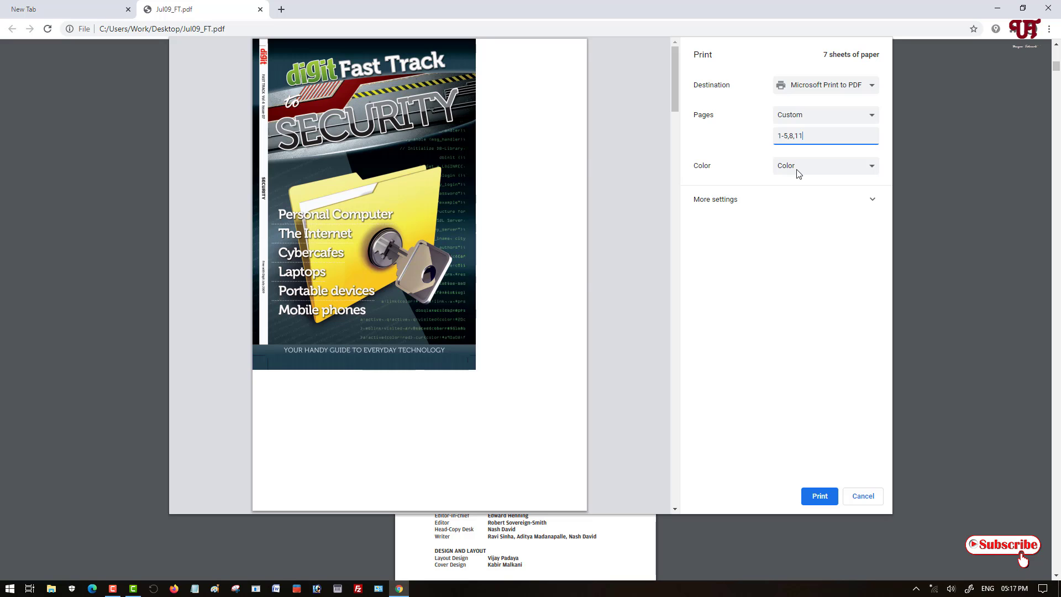
text(-13)
- Print the selected pages to a PDF Document named test on the Desktop, and close the browser
click(807, 500)
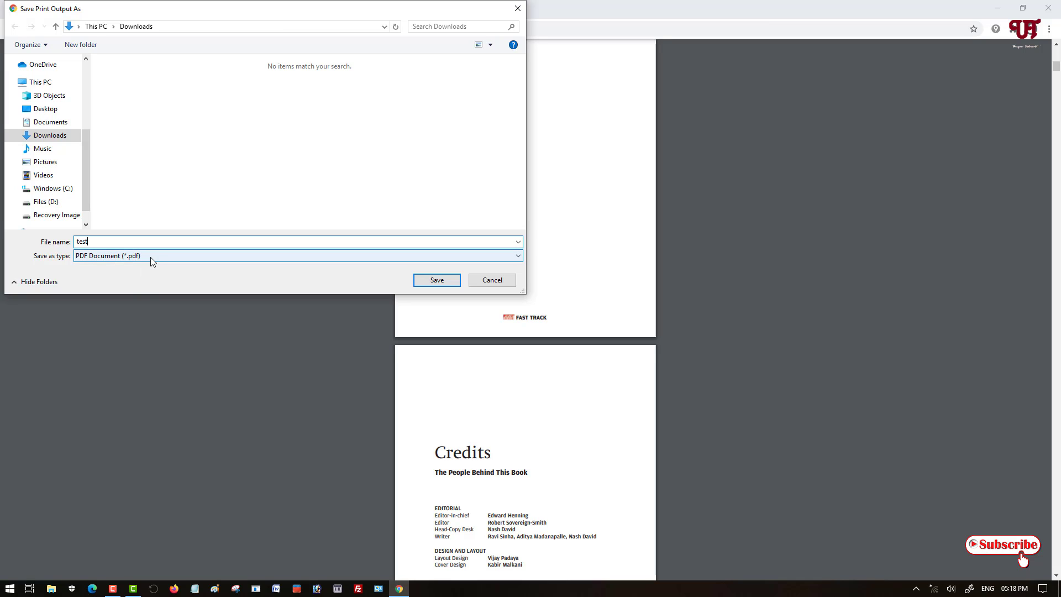
click(150, 257)
click(150, 279)
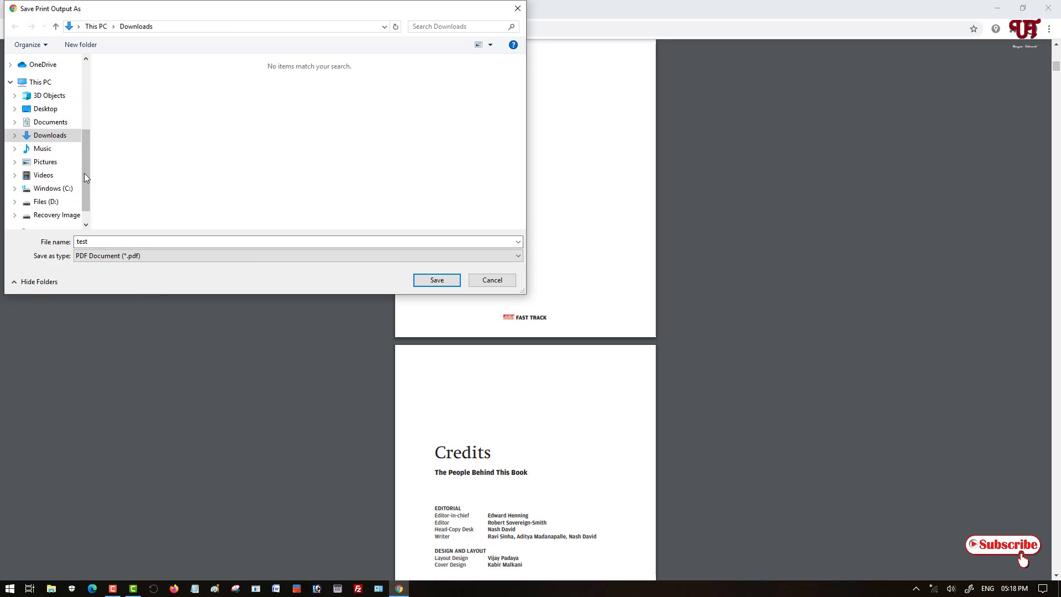
click(59, 111)
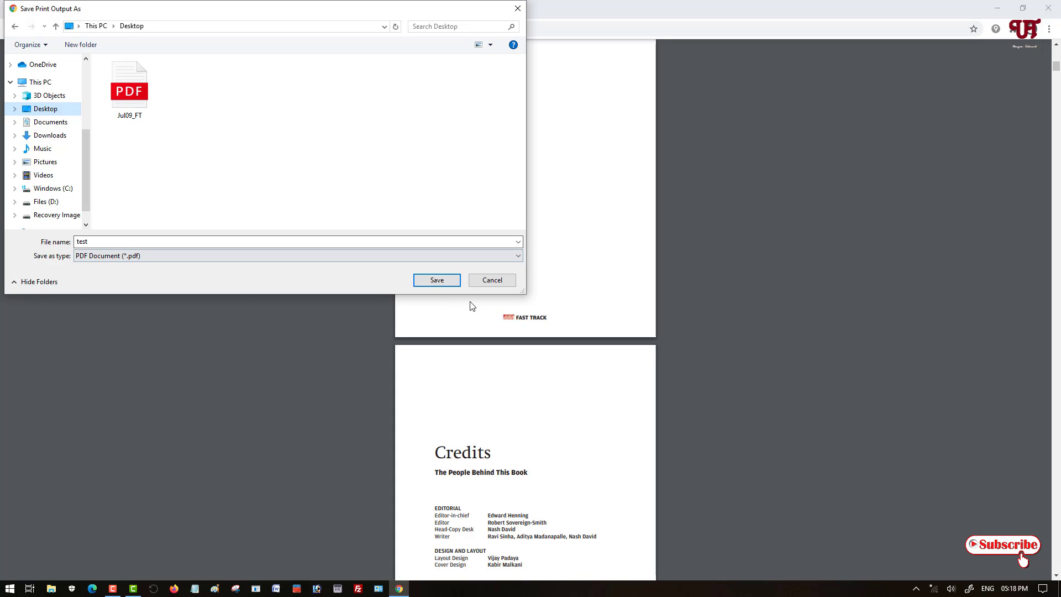
click(437, 281)
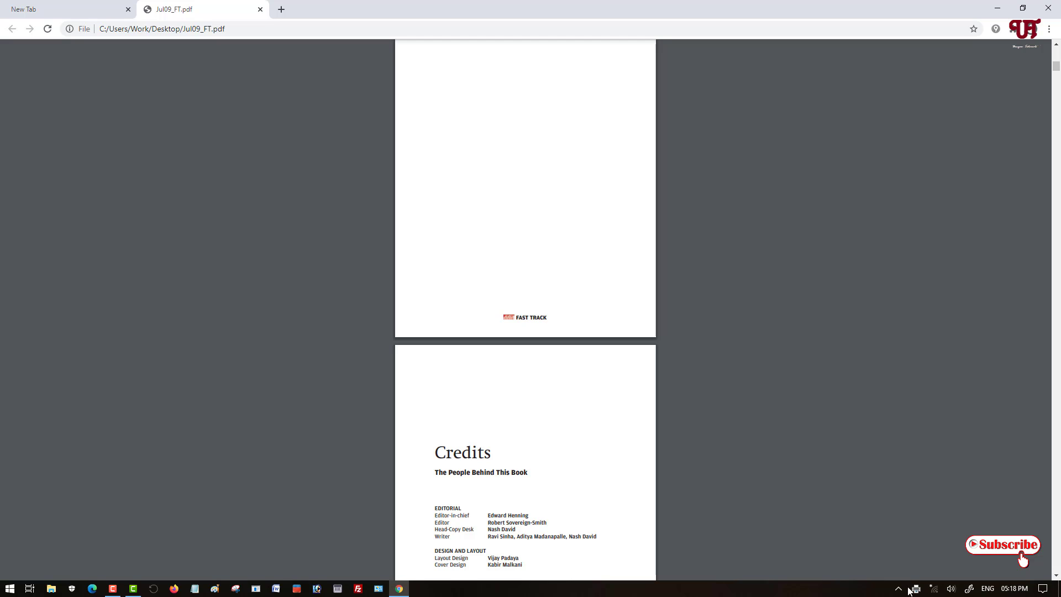
mouse_move(916, 591)
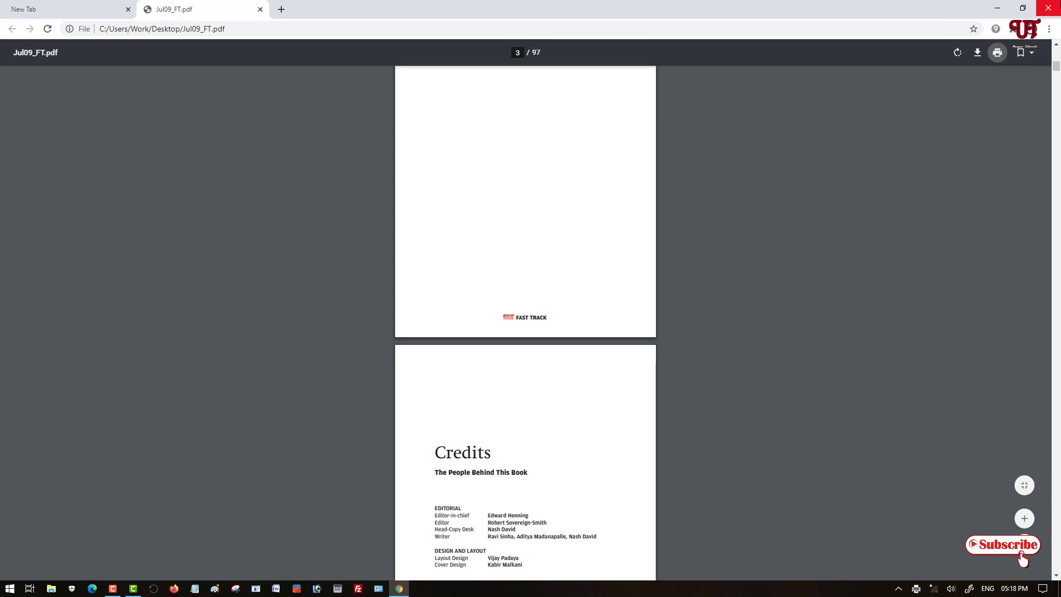
click(1048, 8)
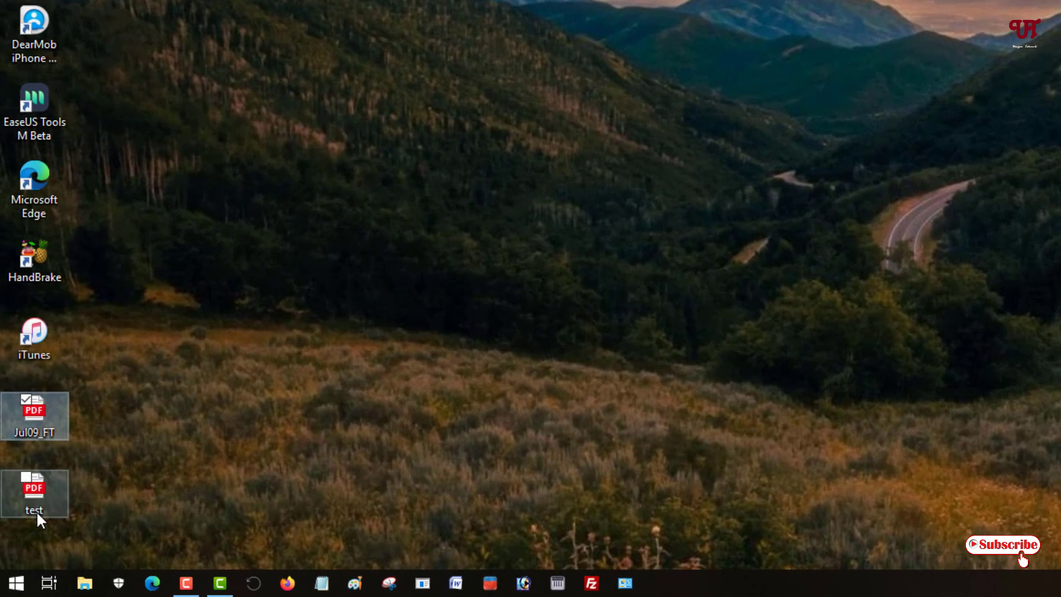
- Check the file type and size of the test PDF on the desktop in its properties, and close them
click(37, 510)
mouse_move(36, 510)
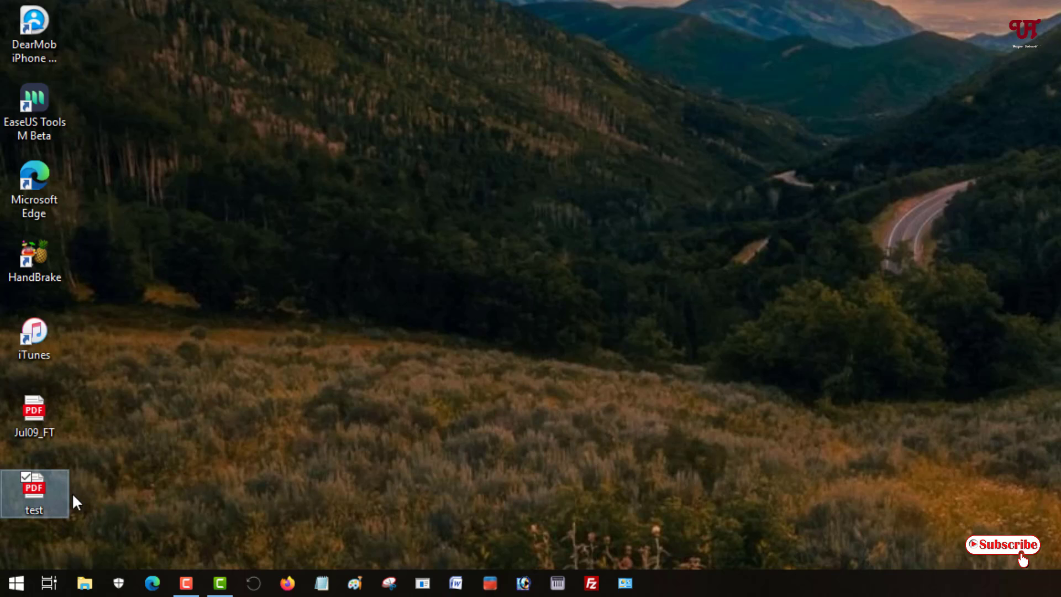
right_click(30, 501)
click(38, 483)
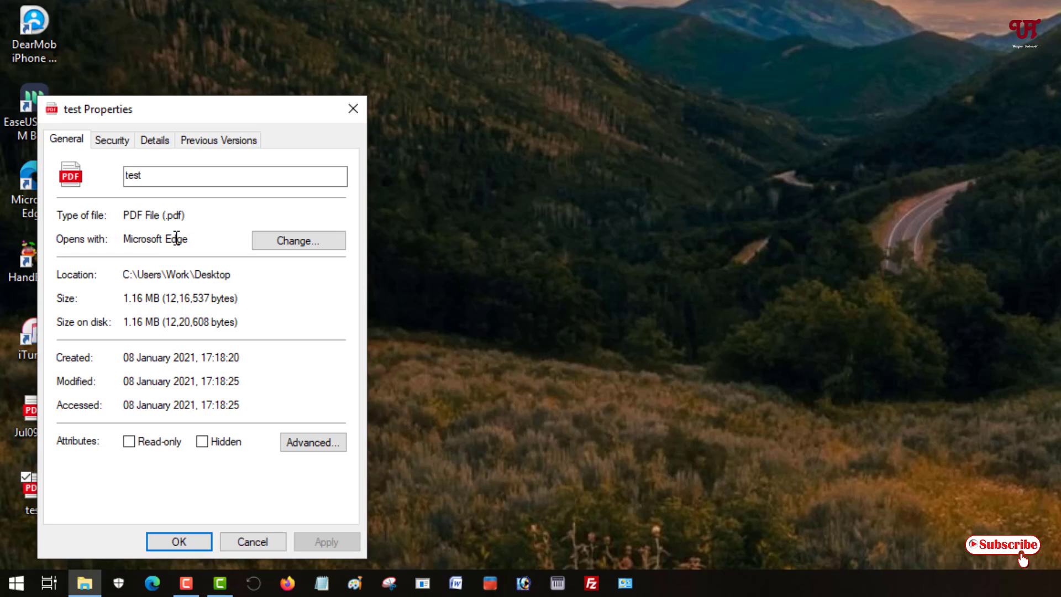
click(354, 109)
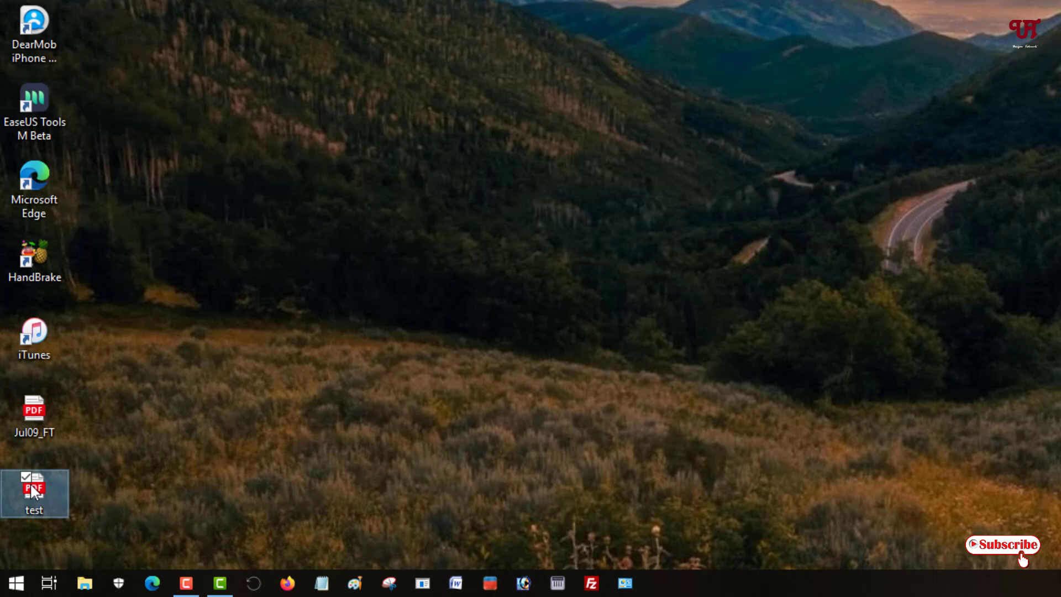
- Open the test PDF in Google Chrome, review its page count and first pages, and close the browser
right_click(30, 482)
mouse_move(175, 175)
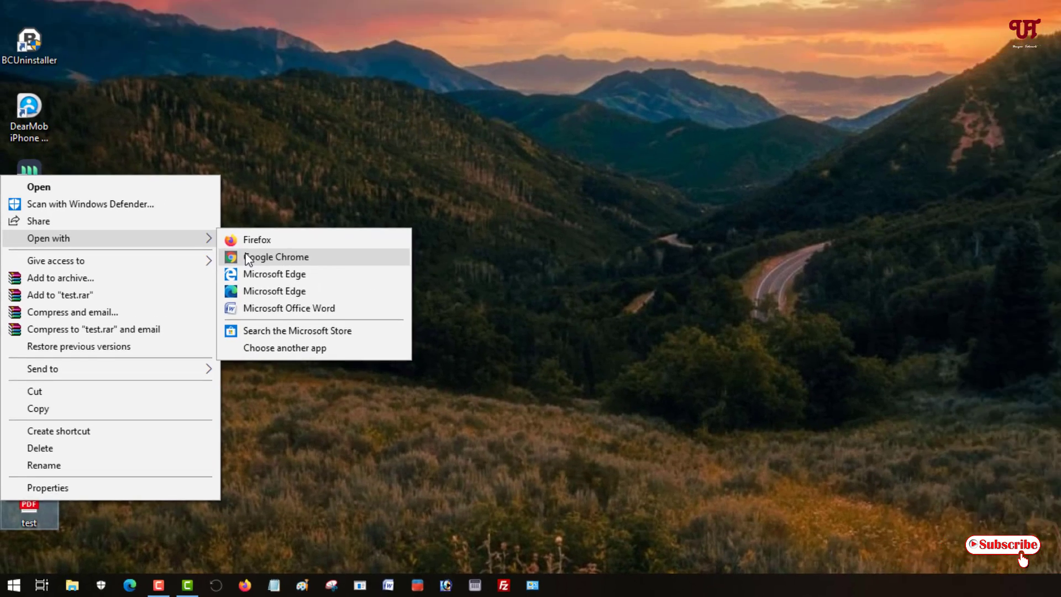
click(324, 197)
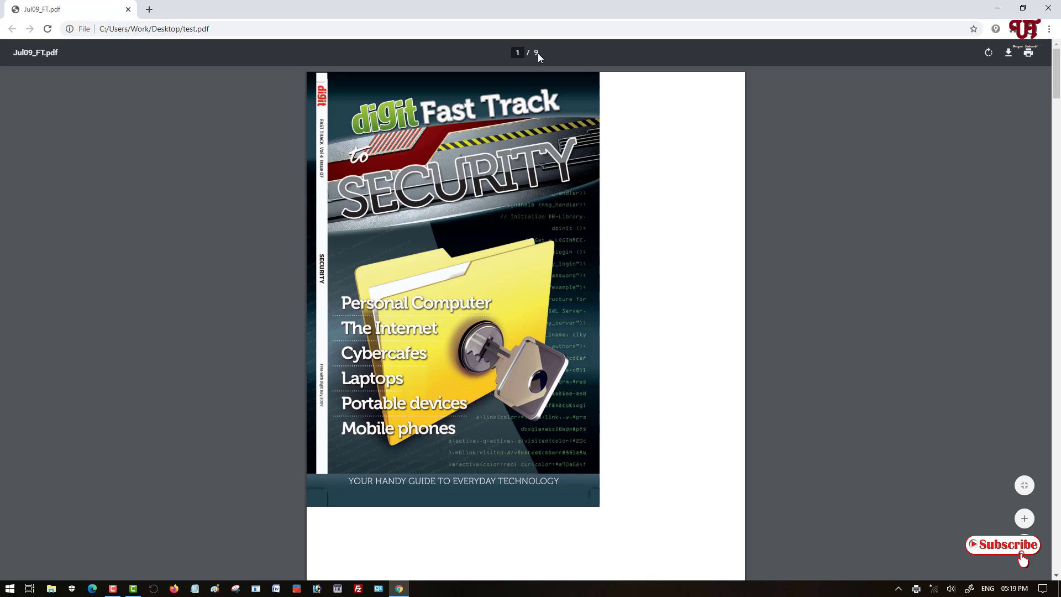
mouse_move(1057, 73)
mouse_down()
mouse_move(1060, 553)
mouse_move(1060, 74)
mouse_up()
scroll(979, 327, down, 6)
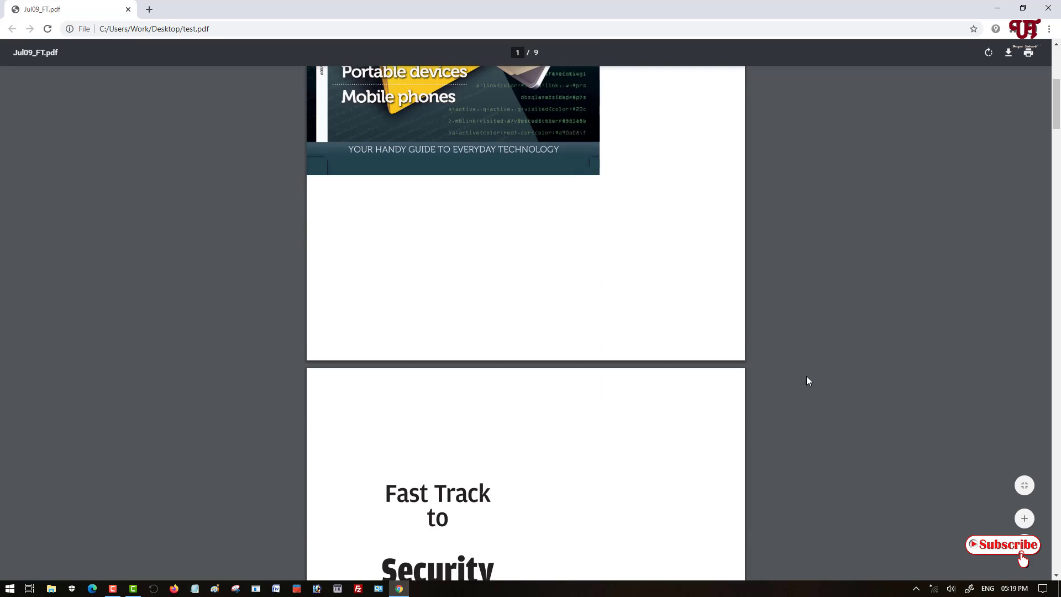
click(1054, 6)
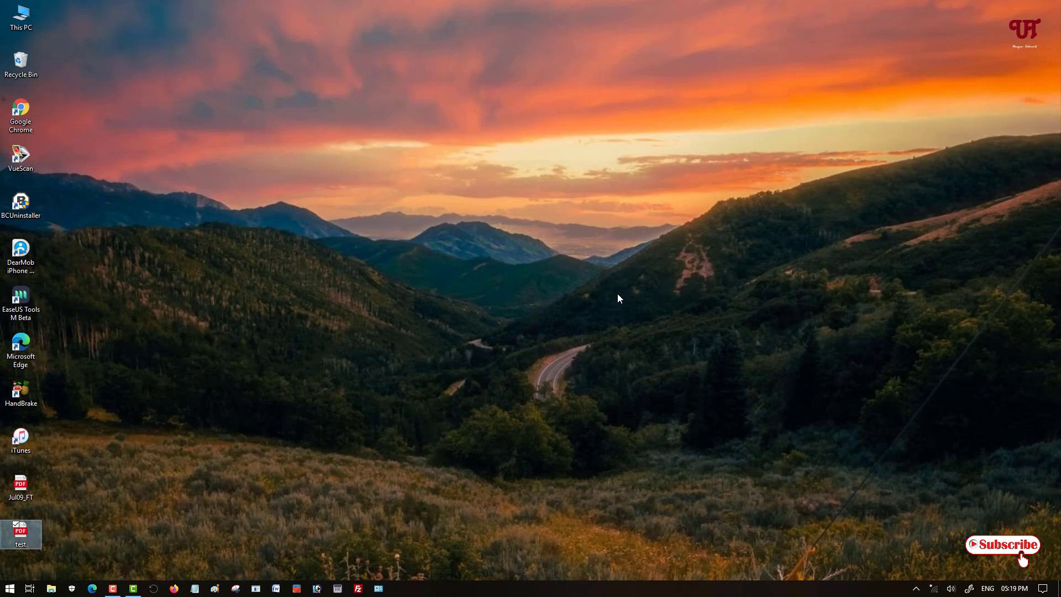